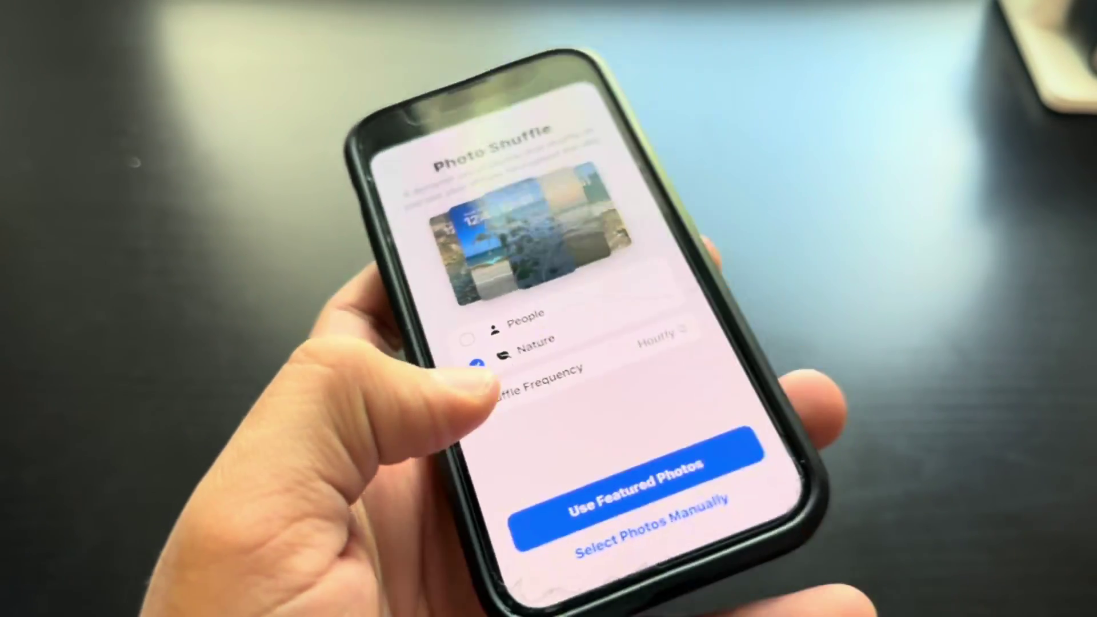
- Build the Photo Shuffle wallpaper from featured Nature photos, shuffling Hourly
left_click(439, 322)
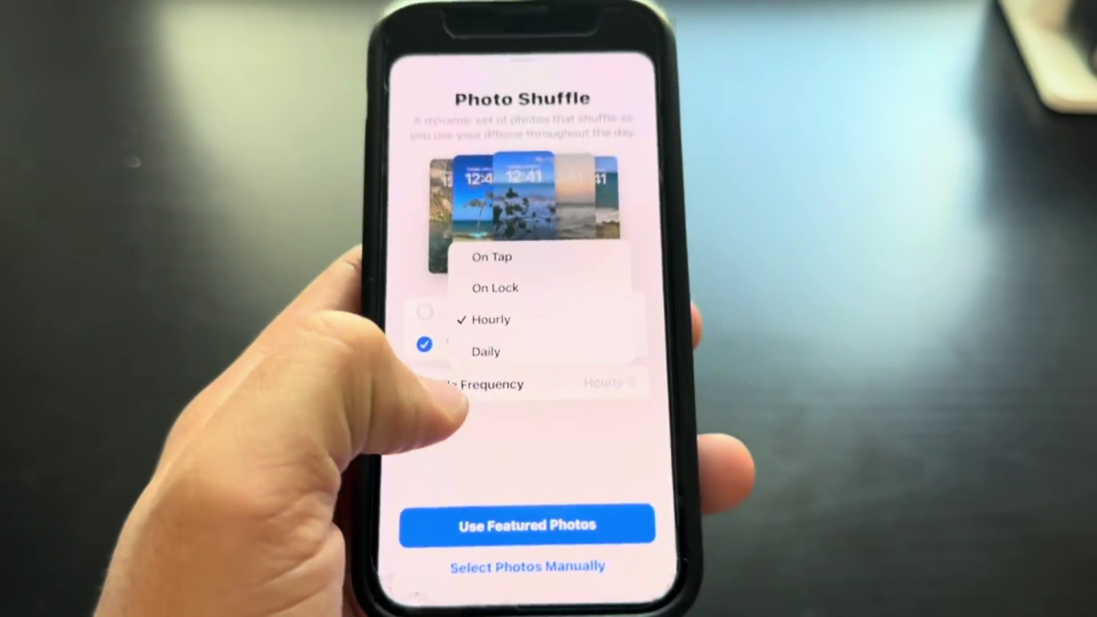
left_click(454, 410)
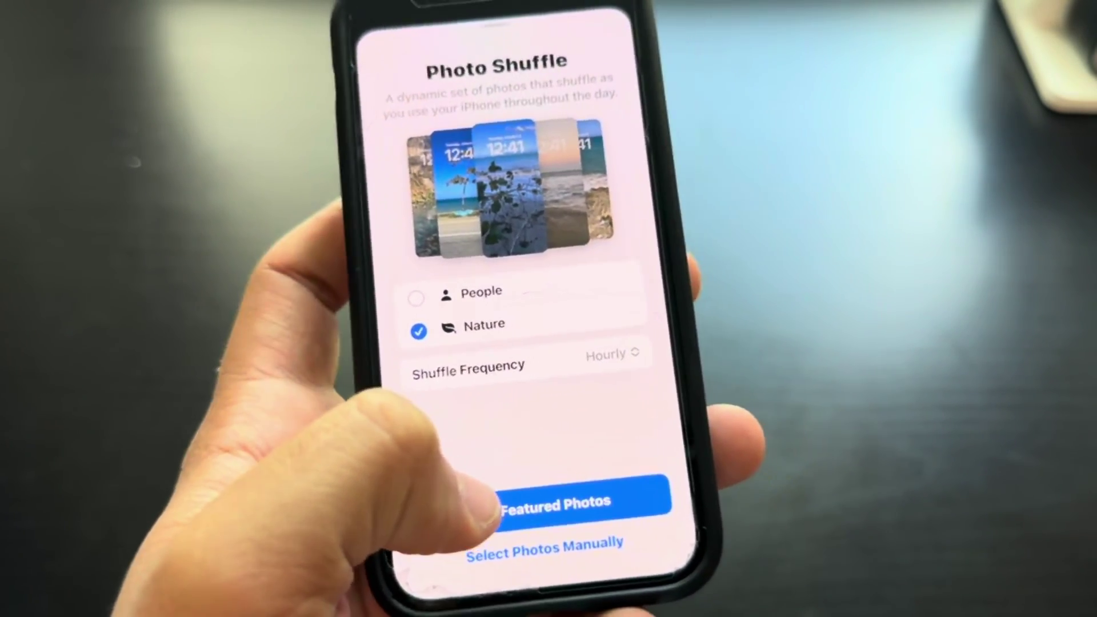
left_click(540, 521)
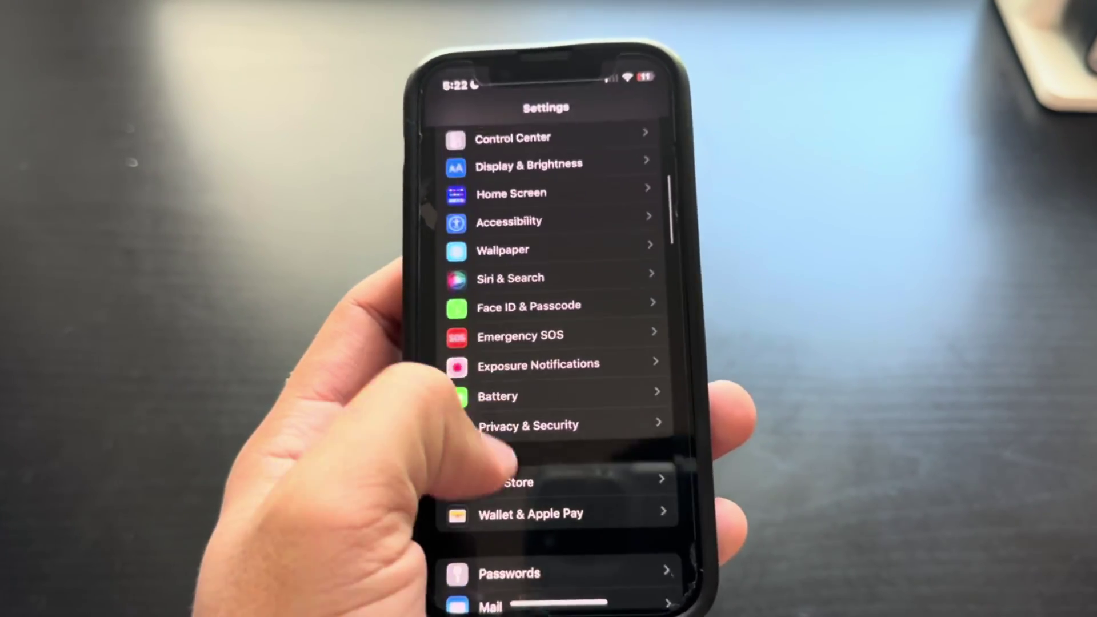
- Go to Accessibility > Live Captions (Beta) and switch Live Captions on
left_click(527, 383)
scroll(550, 343, "down", 5)
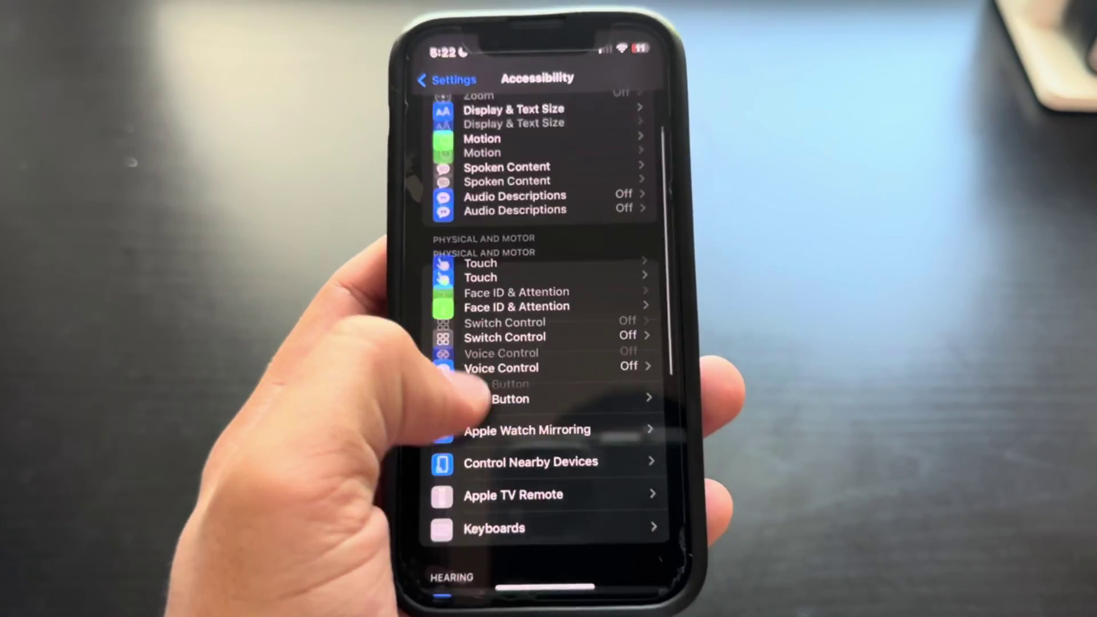
scroll(549, 385, "down", 3)
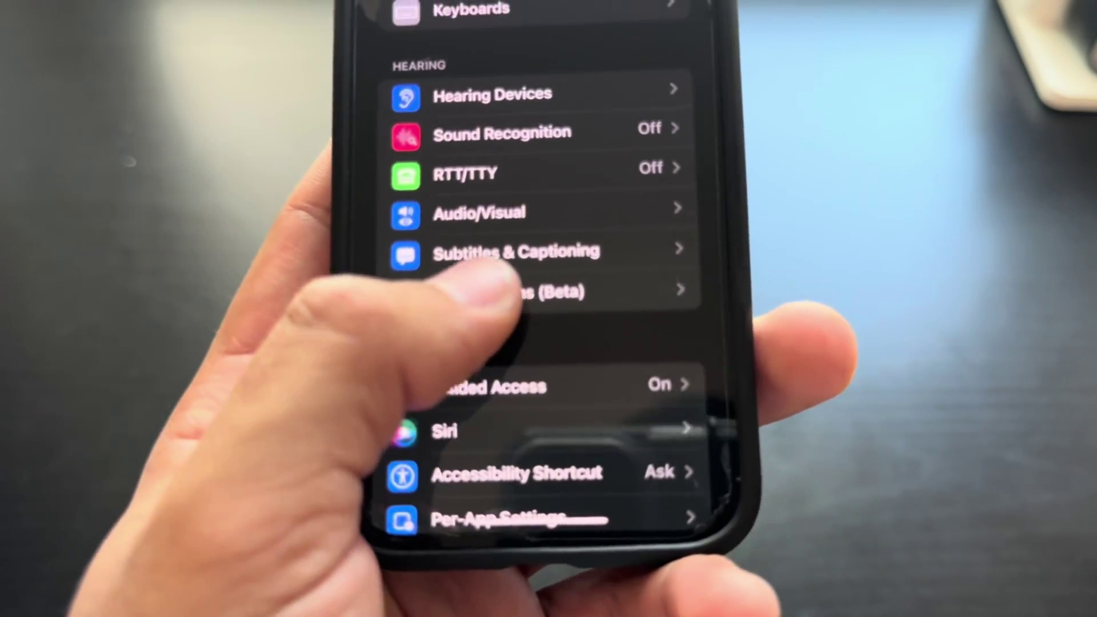
left_click(498, 268)
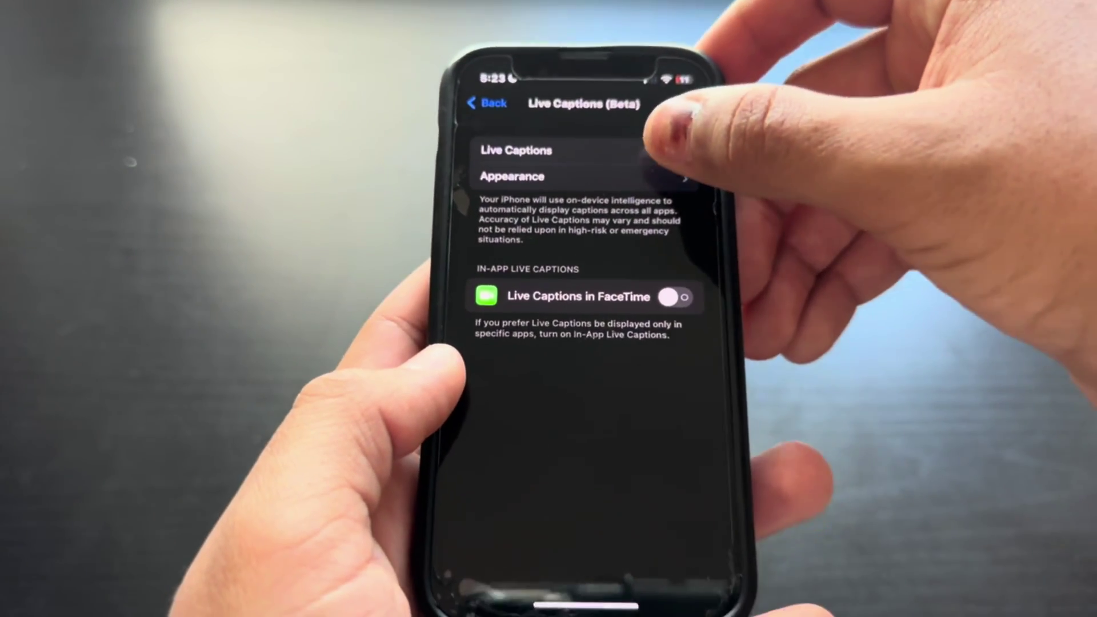
left_click(673, 151)
- Move the captions overlay lower, caption microphone audio, and expand the captions bubble into a panel
left_click_drag(498, 258, 497, 308)
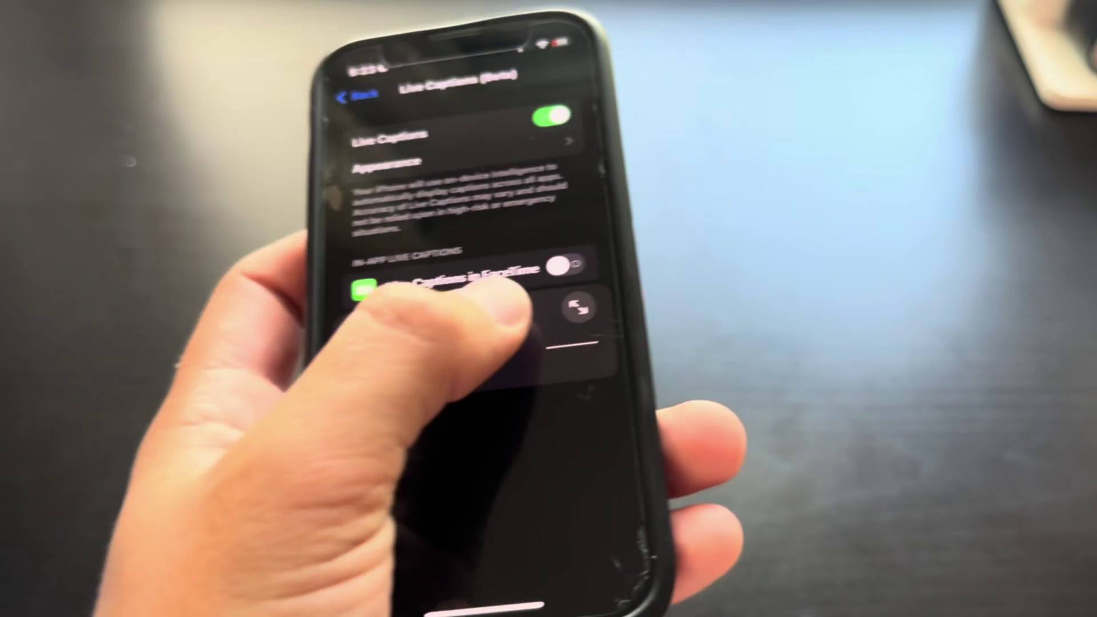
left_click(593, 275)
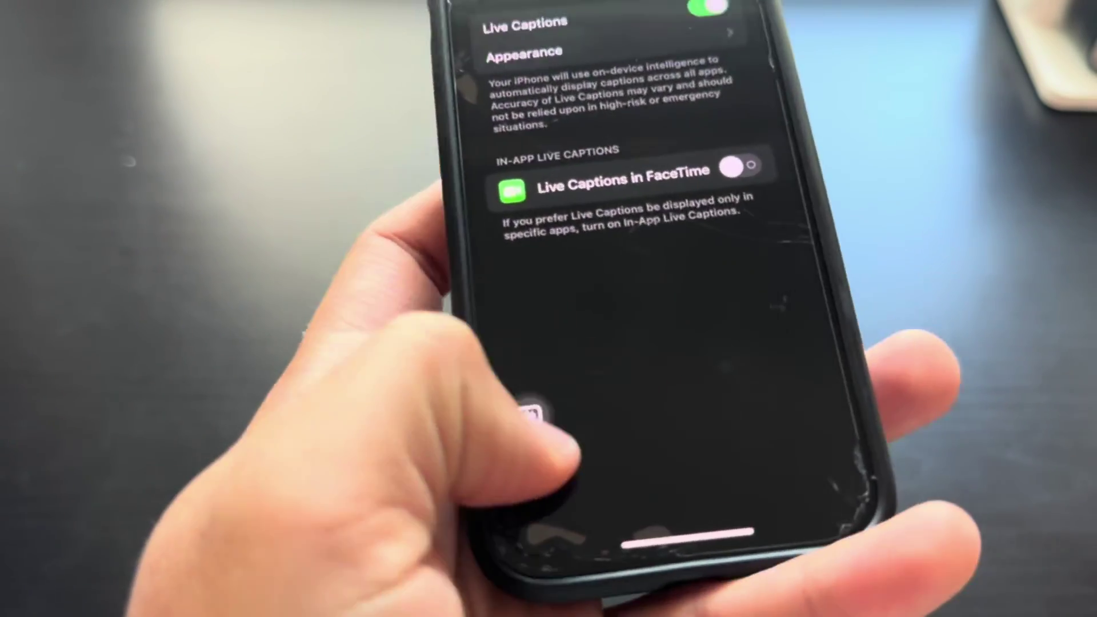
left_click(514, 466)
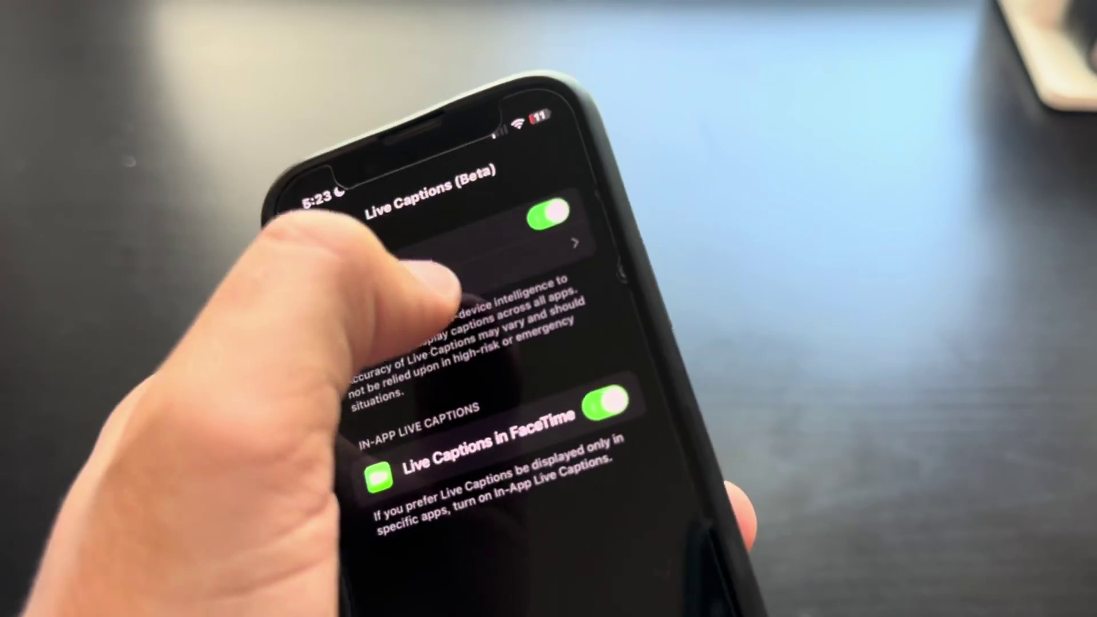
- Open the Appearance page under Live Captions settings
left_click(455, 253)
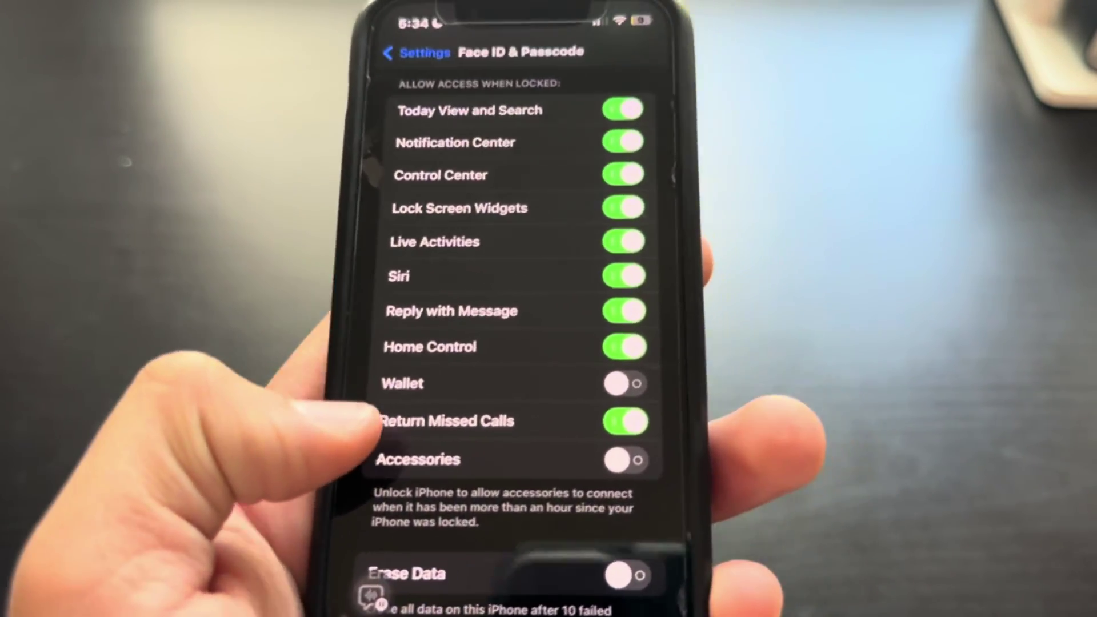
scroll(515, 343, "up", 2)
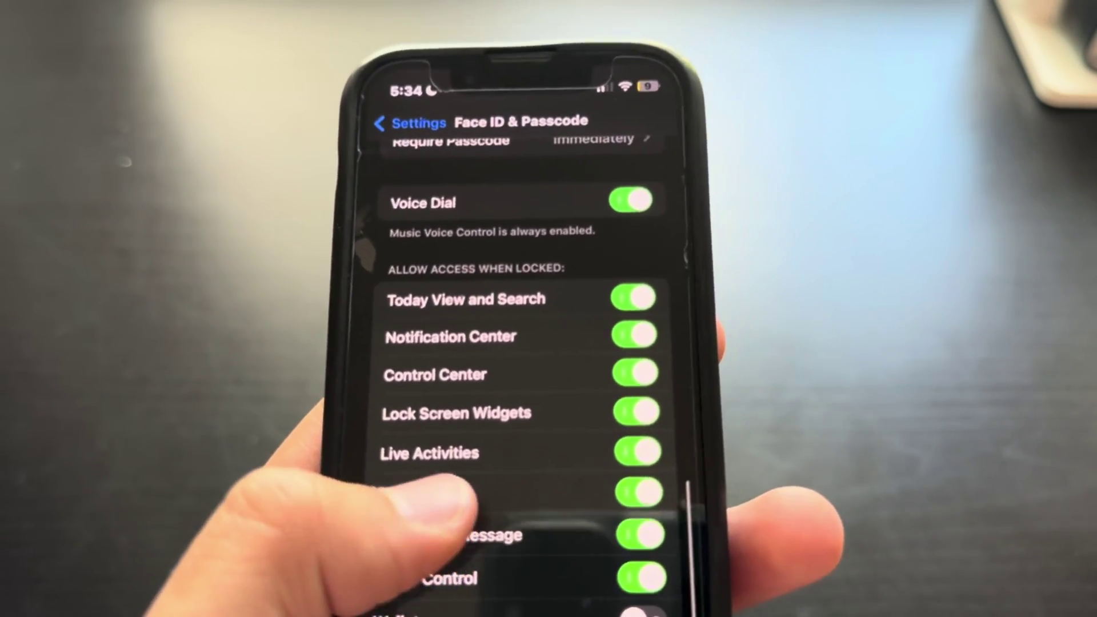
scroll(505, 342, "down", 5)
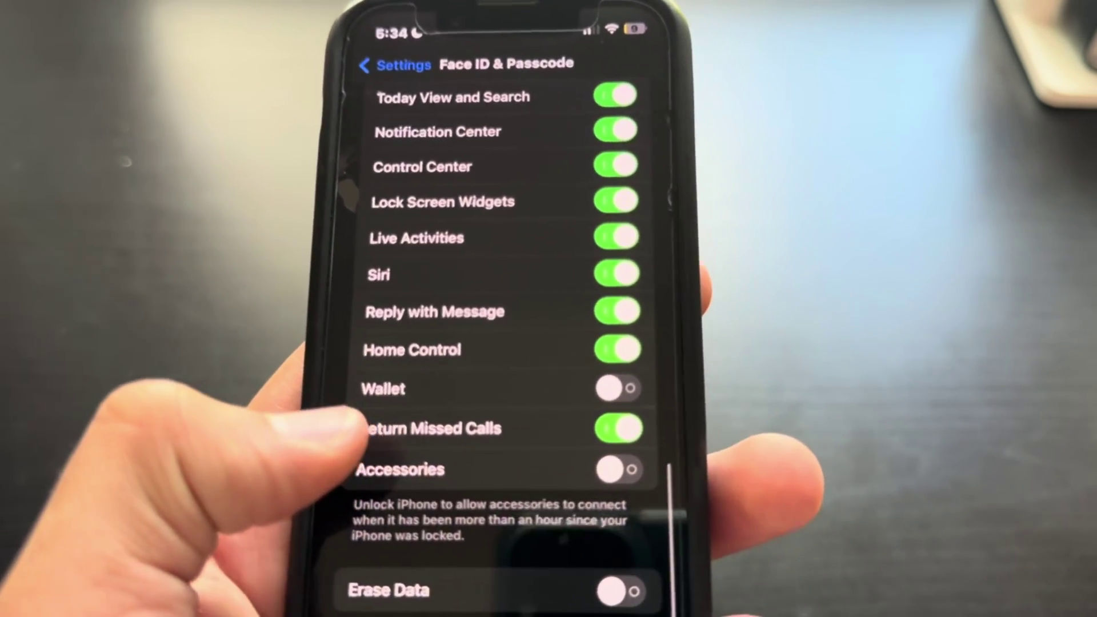